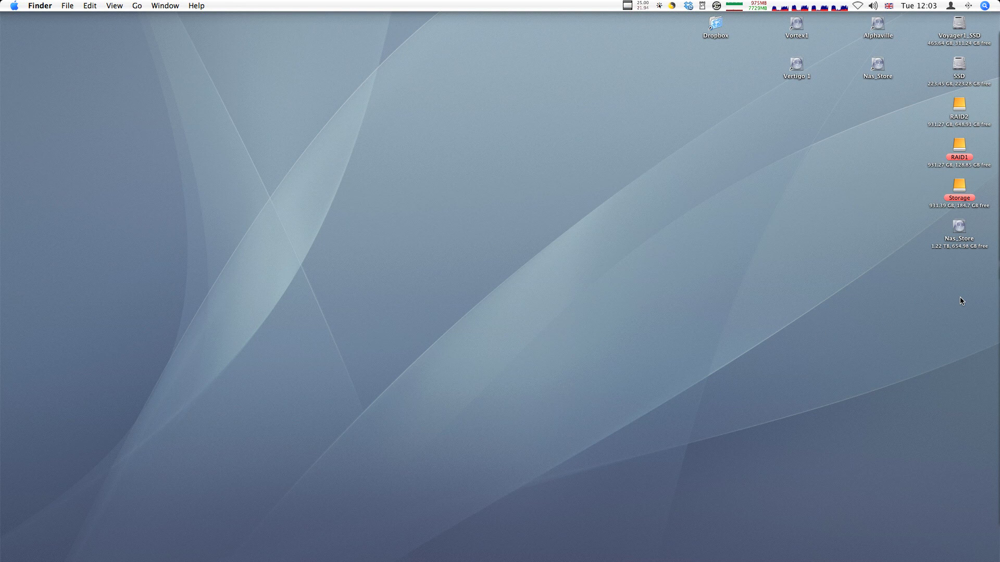
# Step: Create a folder named Demo_project on the desktop and open it
pyautogui.press('shift+super+n')
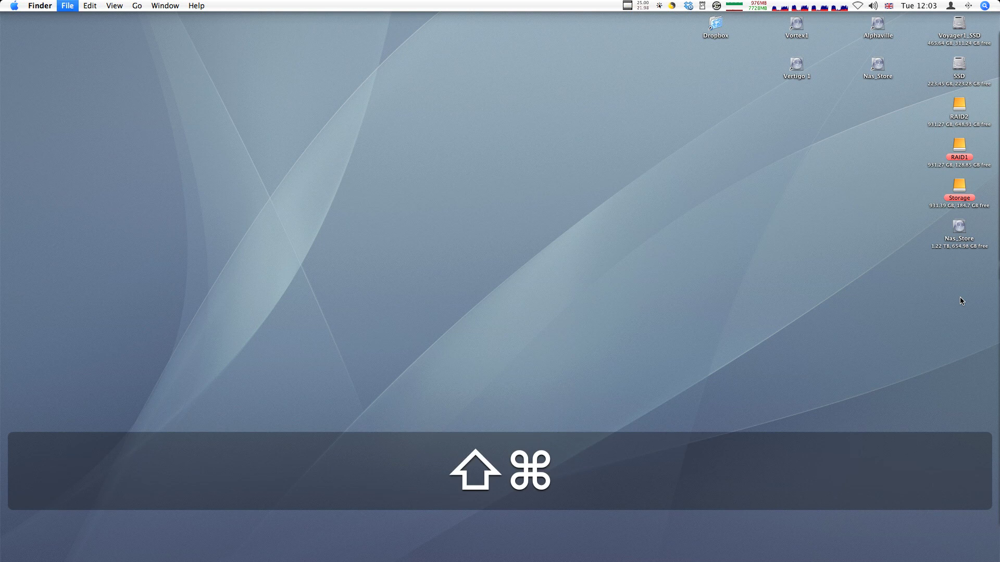
pyautogui.write('D')
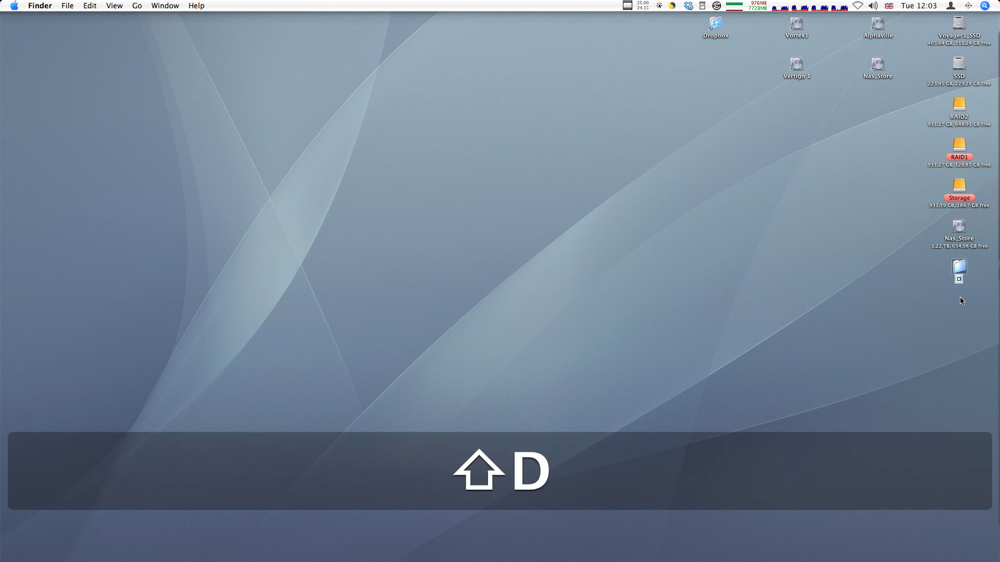
pyautogui.write('emo_project')
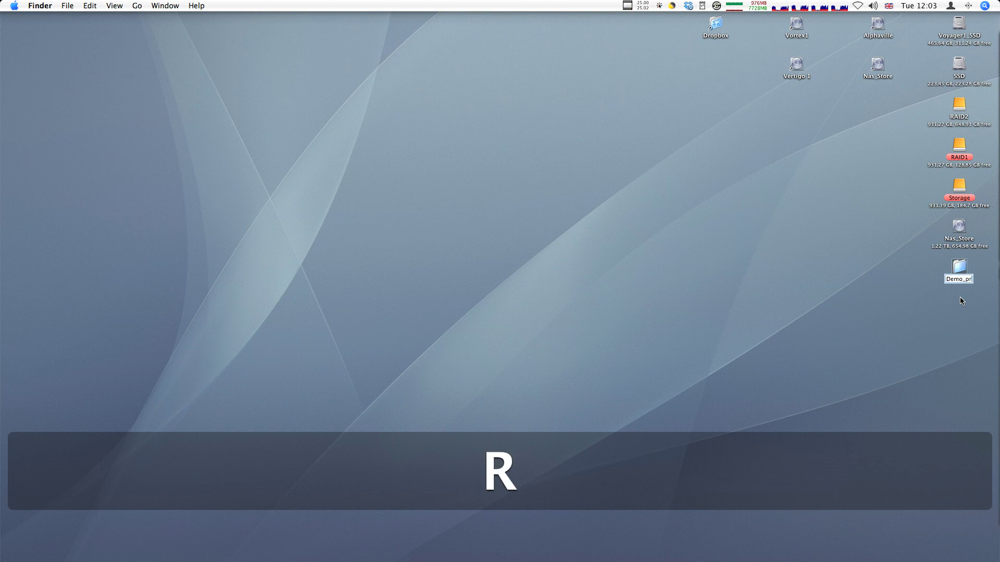
pyautogui.click(981, 318)
pyautogui.doubleClick(958, 266)
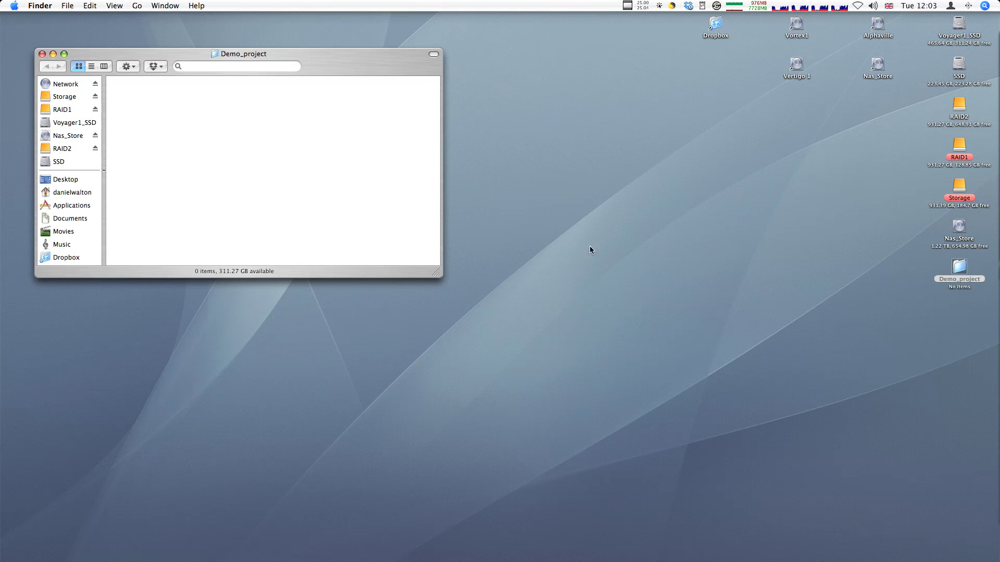
# Step: Create the subfolders images and projects_files inside Demo_project and close the folder window
pyautogui.press('shift+super+n')
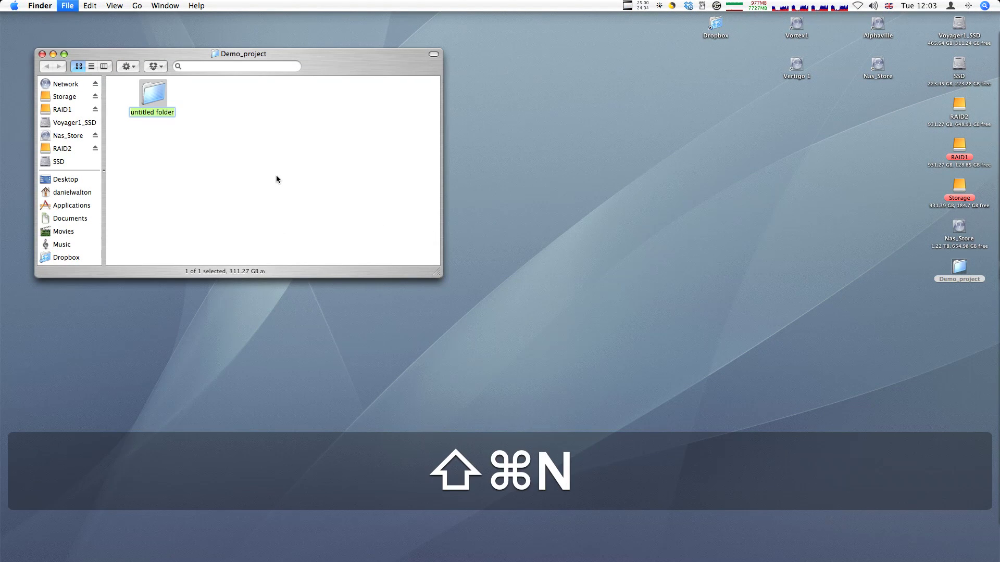
pyautogui.write('images')
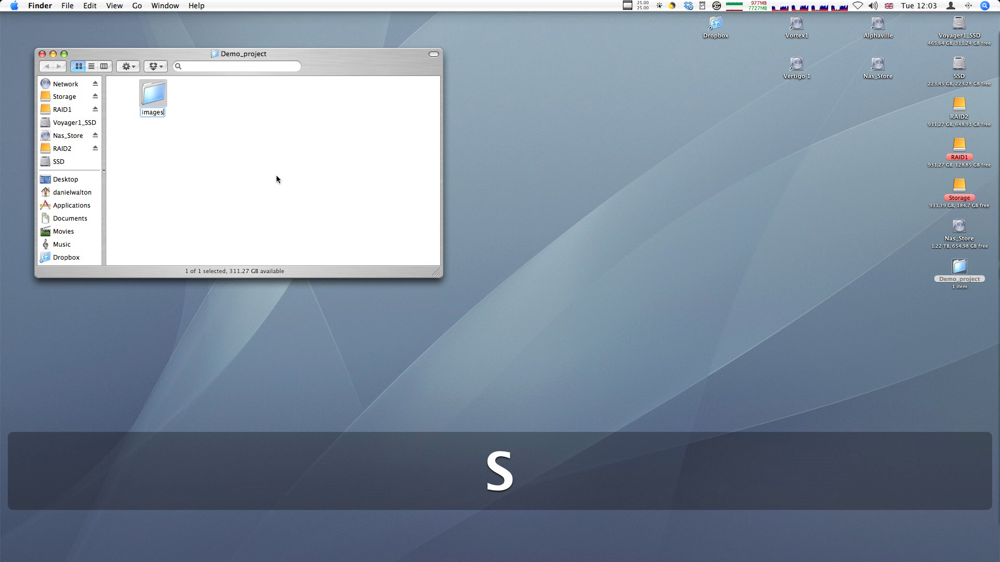
pyautogui.click(274, 175)
pyautogui.press('shift+super+n')
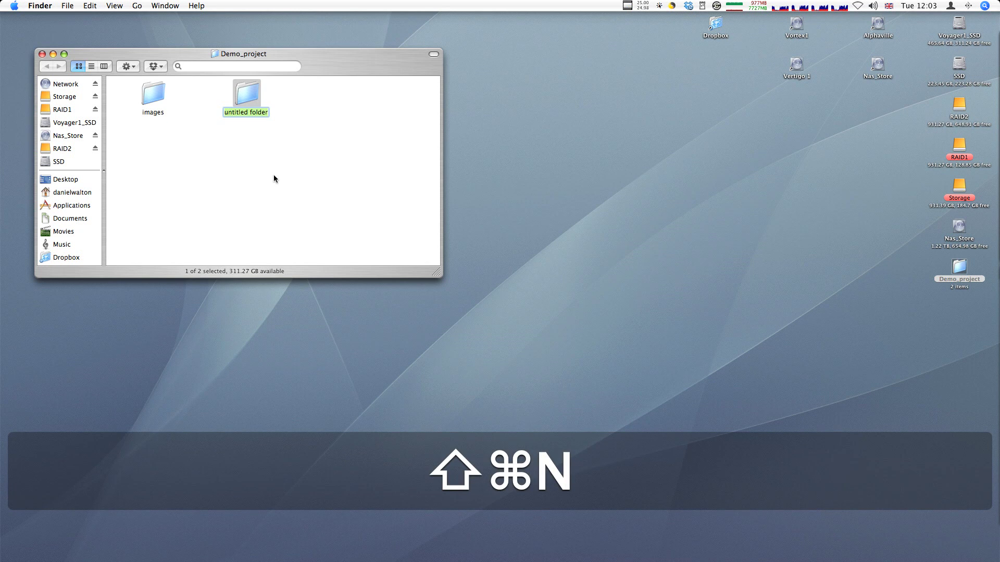
pyautogui.write('projects')
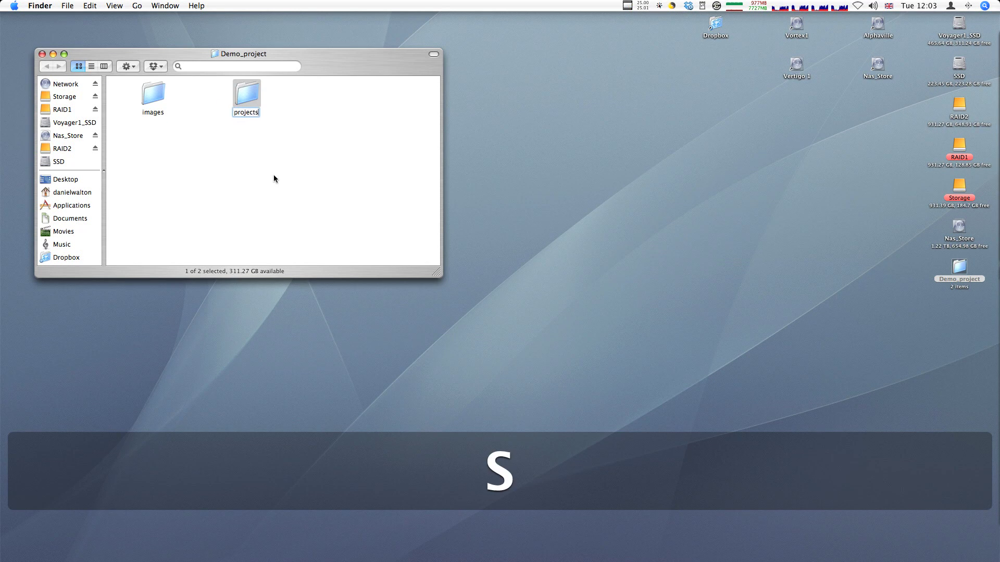
pyautogui.write('_file')
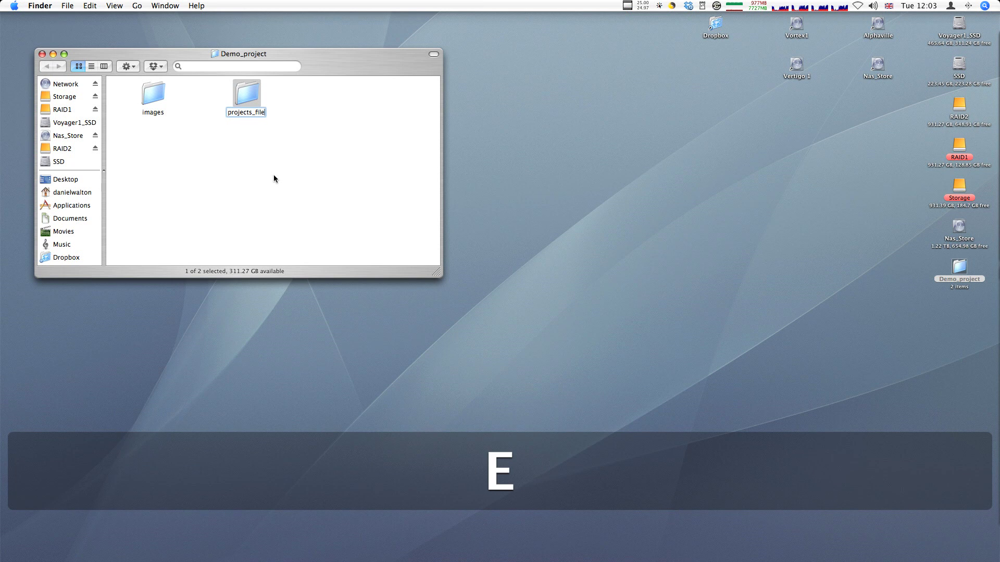
pyautogui.write('s')
pyautogui.click(271, 181)
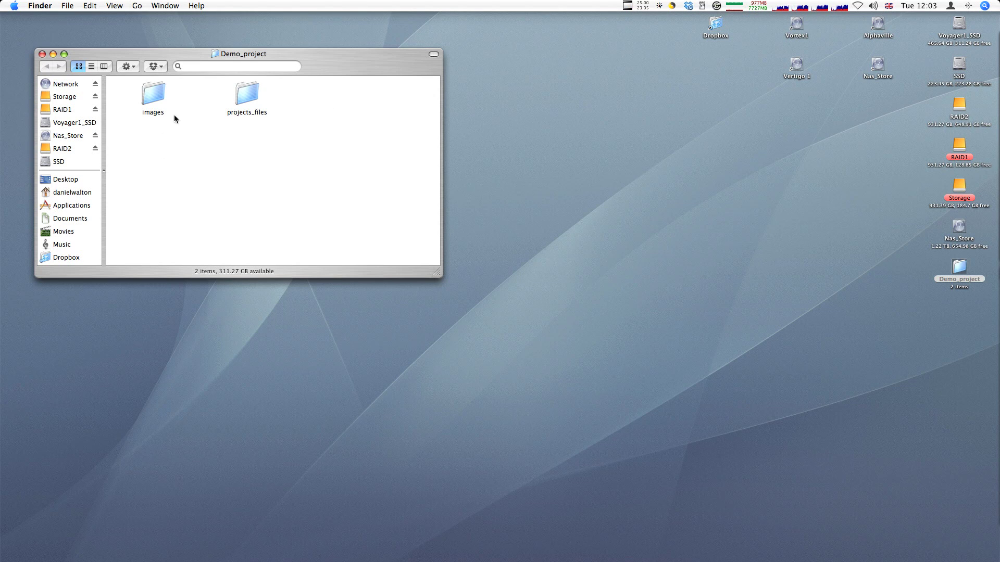
pyautogui.click(42, 54)
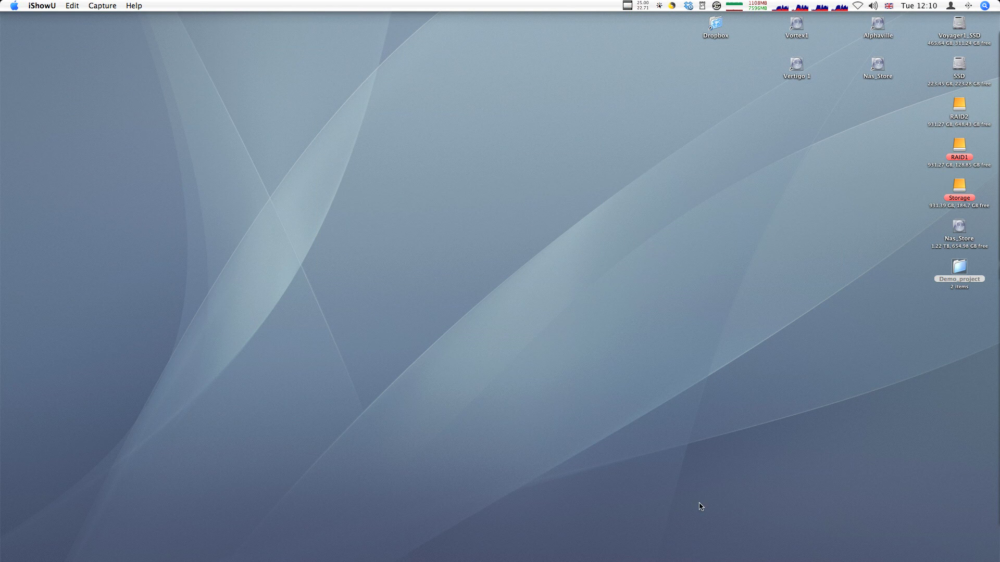
# Step: Launch Adobe InDesign CS3, bring up its welcome screen and dismiss it
pyautogui.moveTo(669, 558)
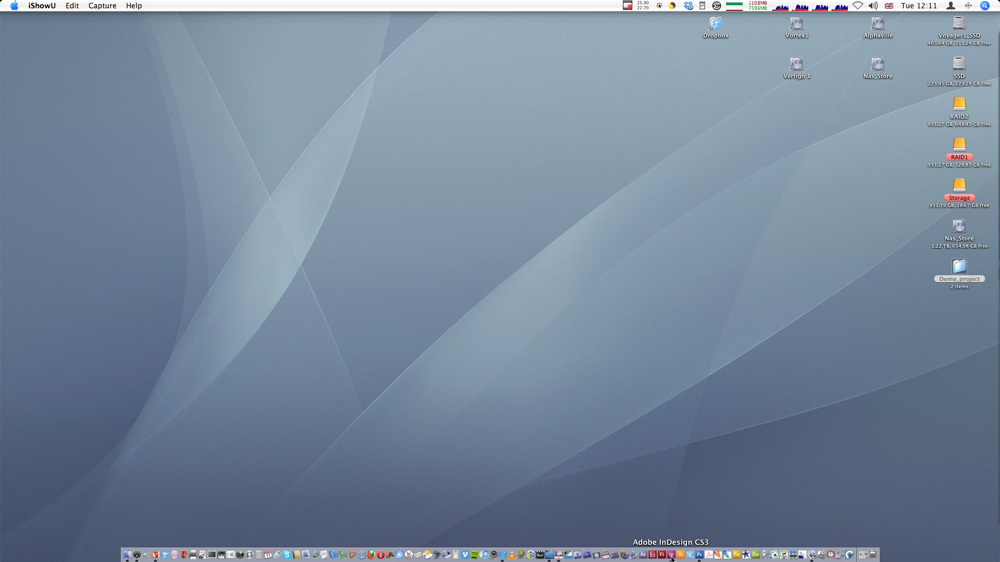
pyautogui.click(672, 556)
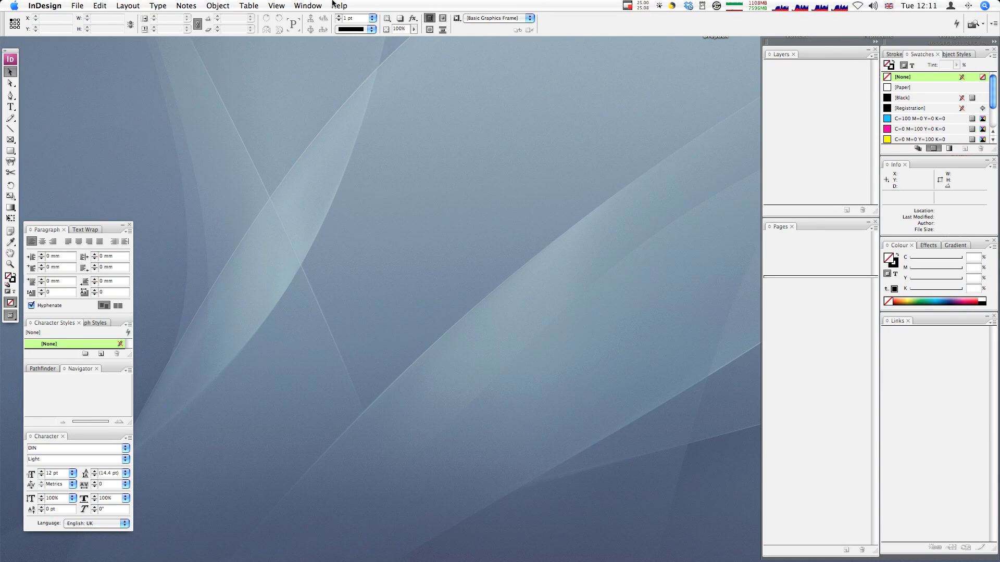
pyautogui.click(333, 5)
pyautogui.click(340, 30)
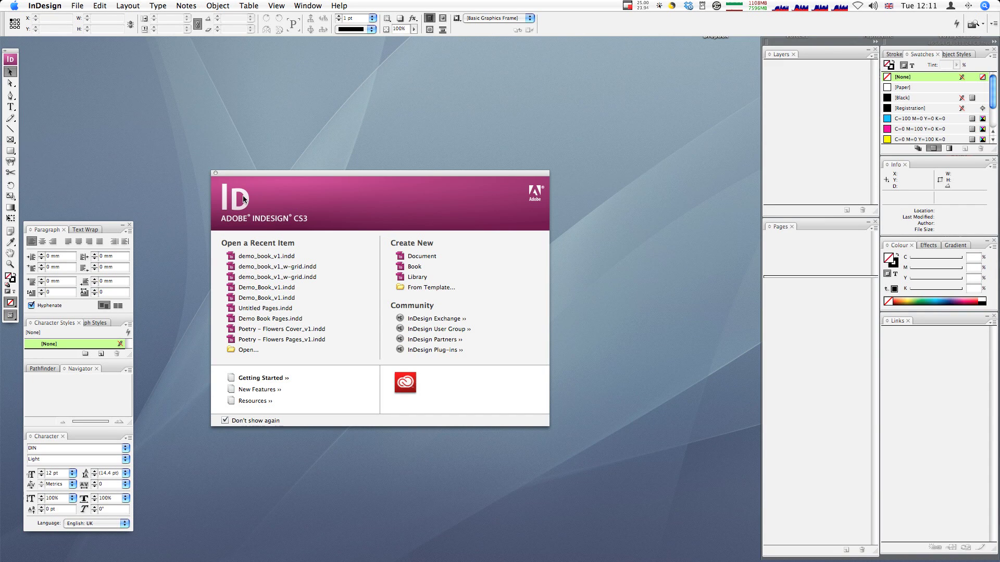
pyautogui.click(215, 174)
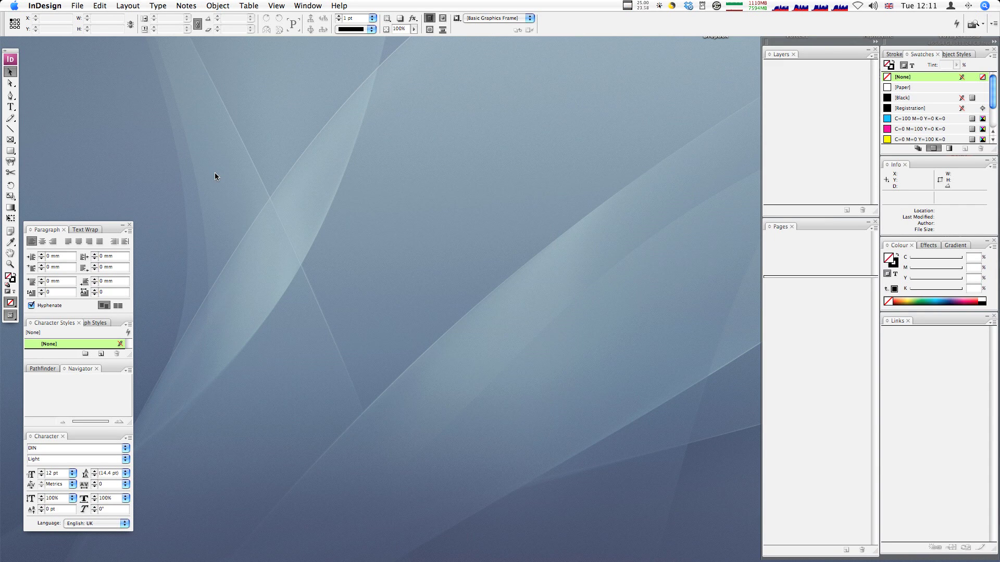
# Step: Start a new document based on the [Default] preset and set the number of pages to 20
pyautogui.click(77, 6)
pyautogui.moveTo(79, 19)
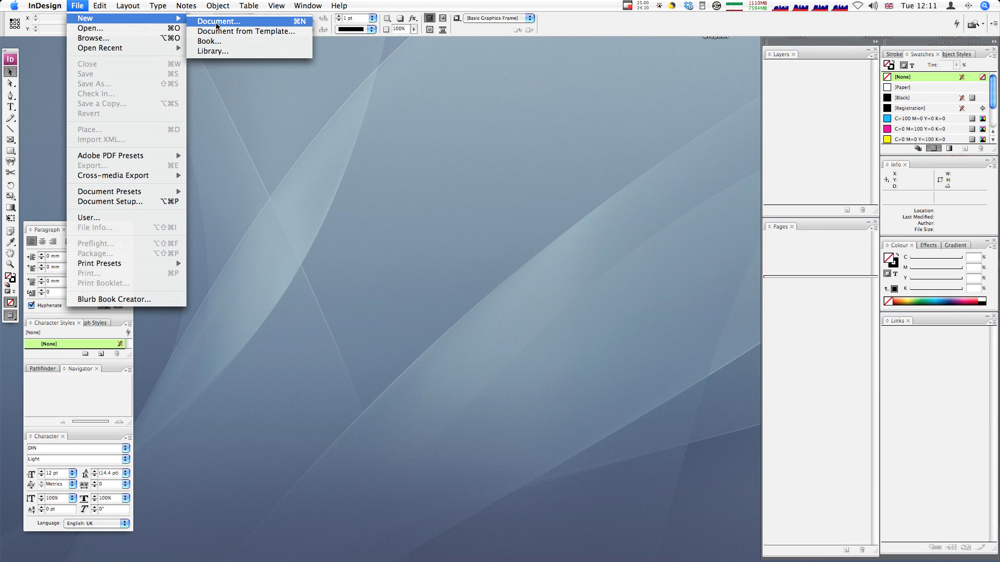
pyautogui.click(217, 21)
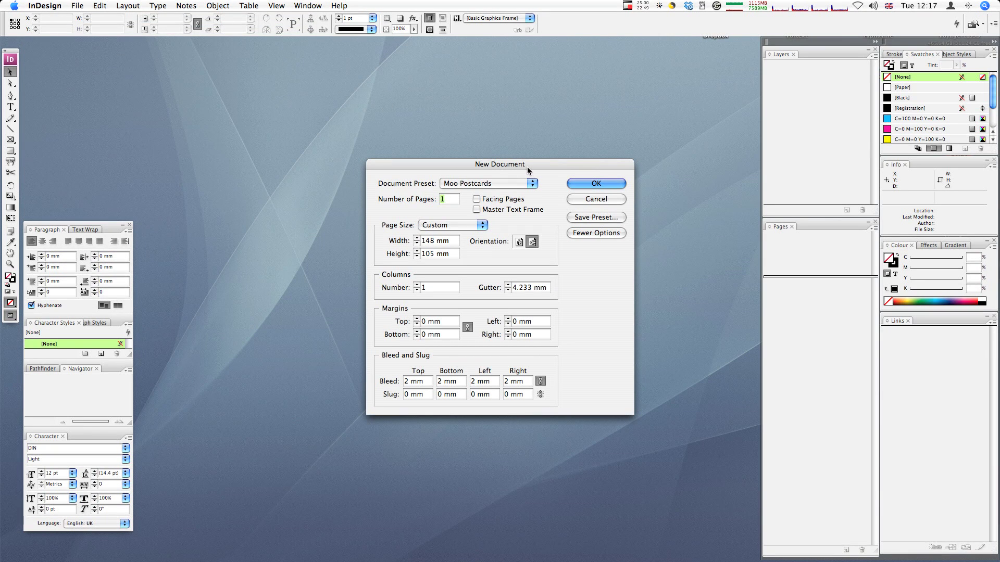
pyautogui.moveTo(520, 166); pyautogui.dragTo(517, 167)
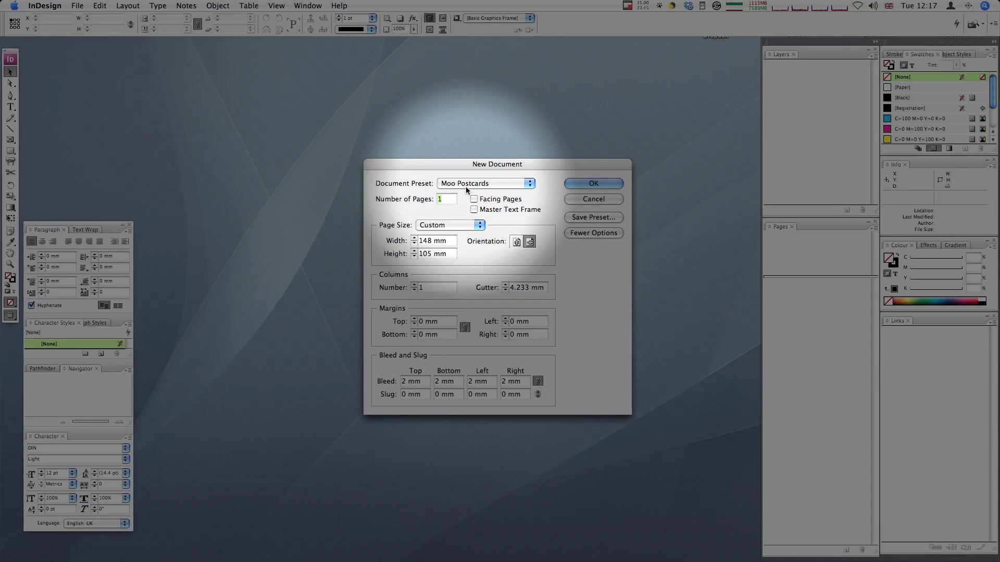
pyautogui.click(479, 184)
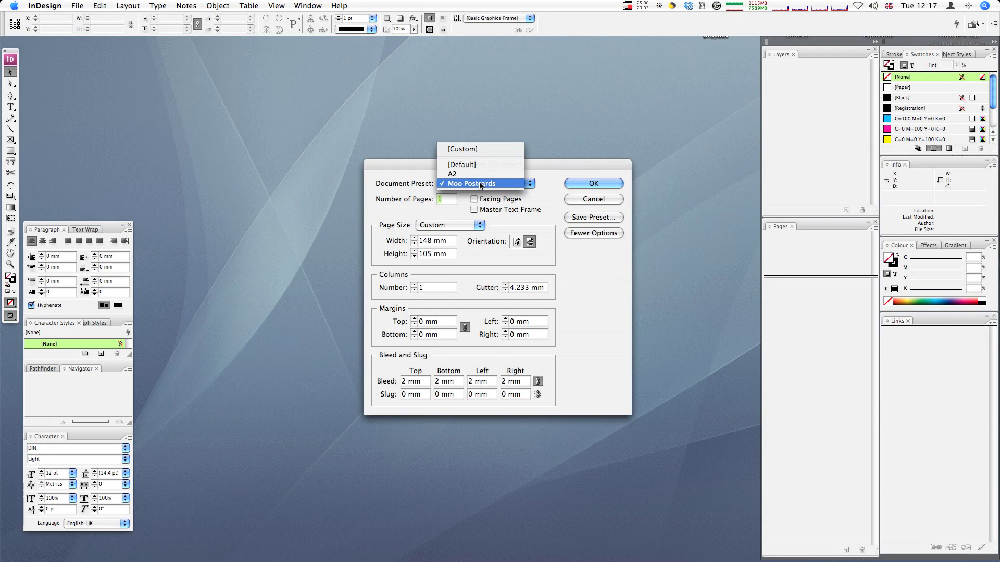
pyautogui.click(478, 169)
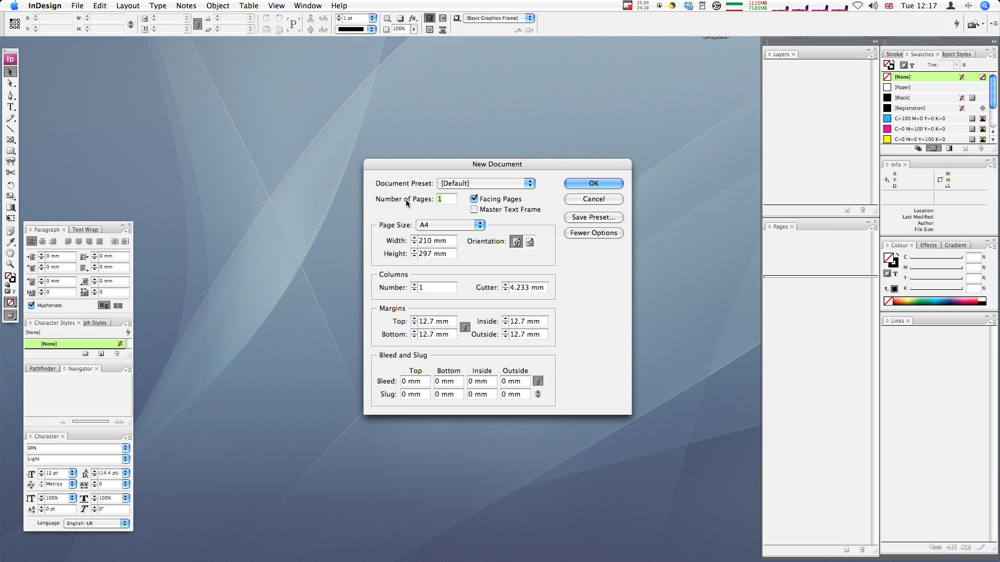
pyautogui.write('20')
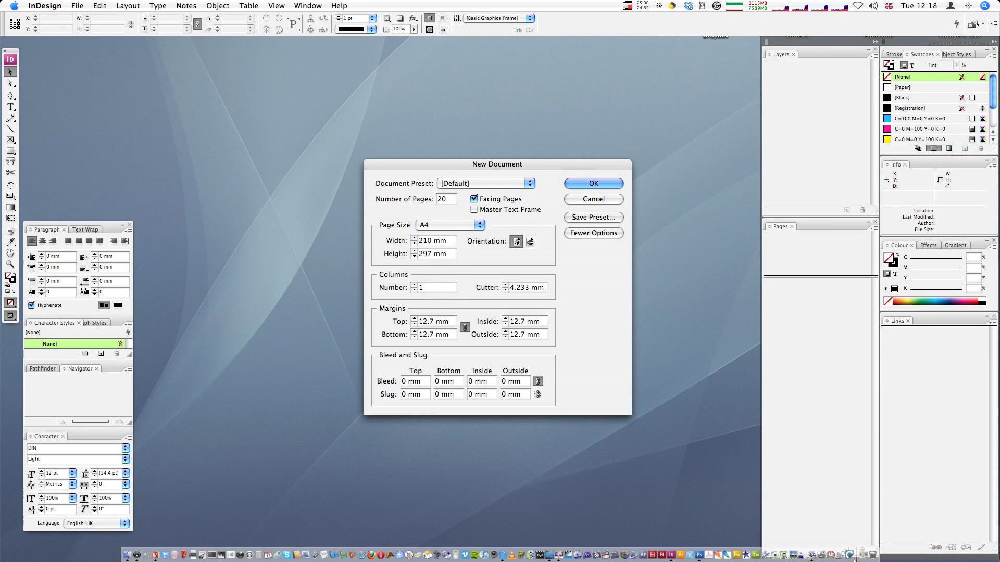
# Step: Examine the book layout in the reference photo photo2.JPG in Preview and return to the new document settings in InDesign
pyautogui.click(863, 555)
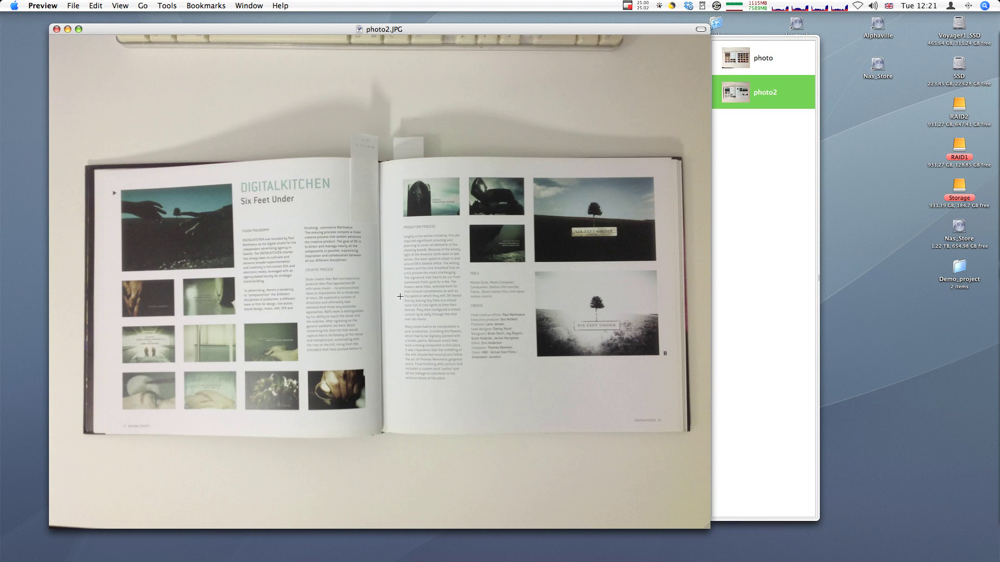
pyautogui.click(69, 29)
pyautogui.click(489, 166)
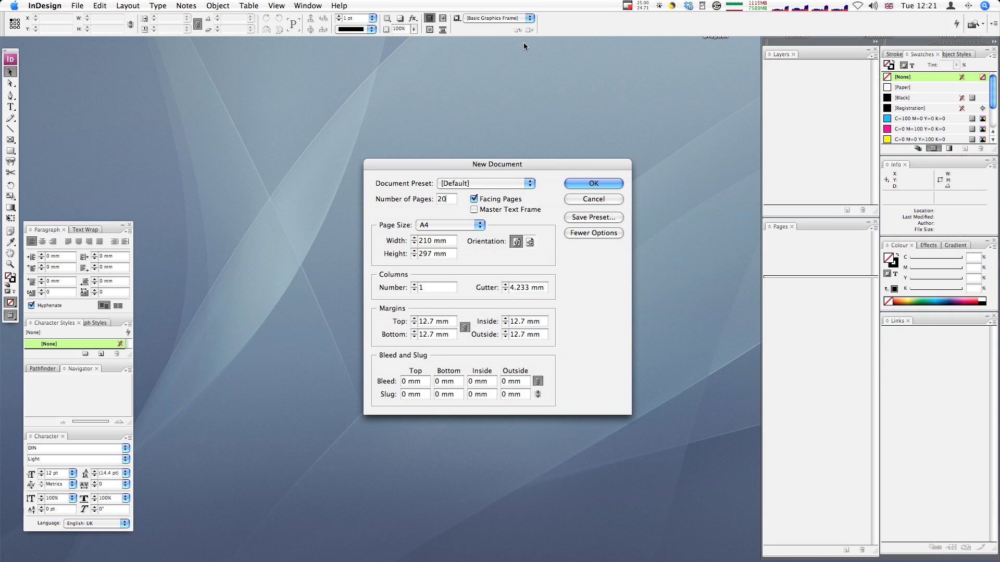
# Step: Set the new document's page size to 255 mm wide and 230 mm high
pyautogui.click(456, 227)
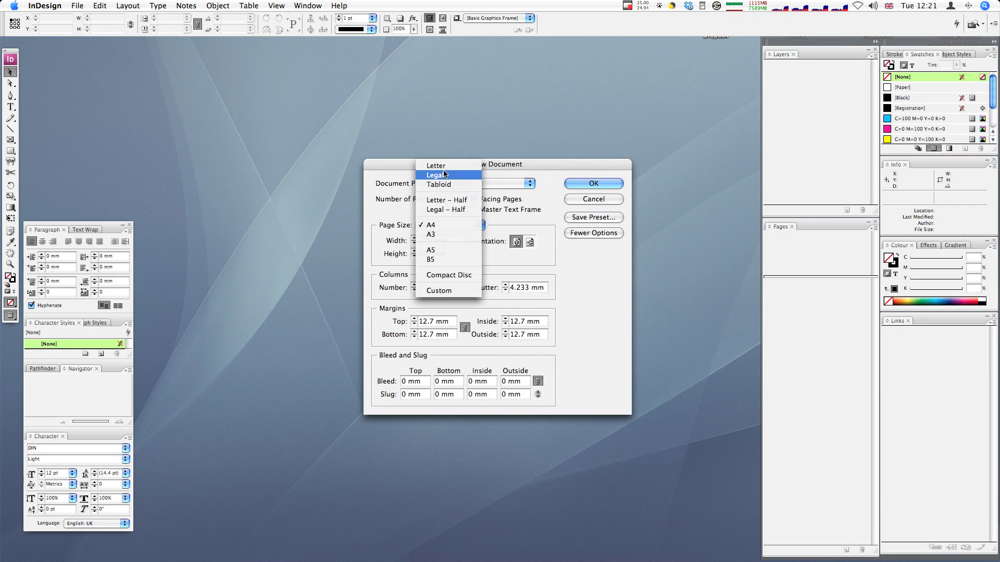
pyautogui.click(373, 221)
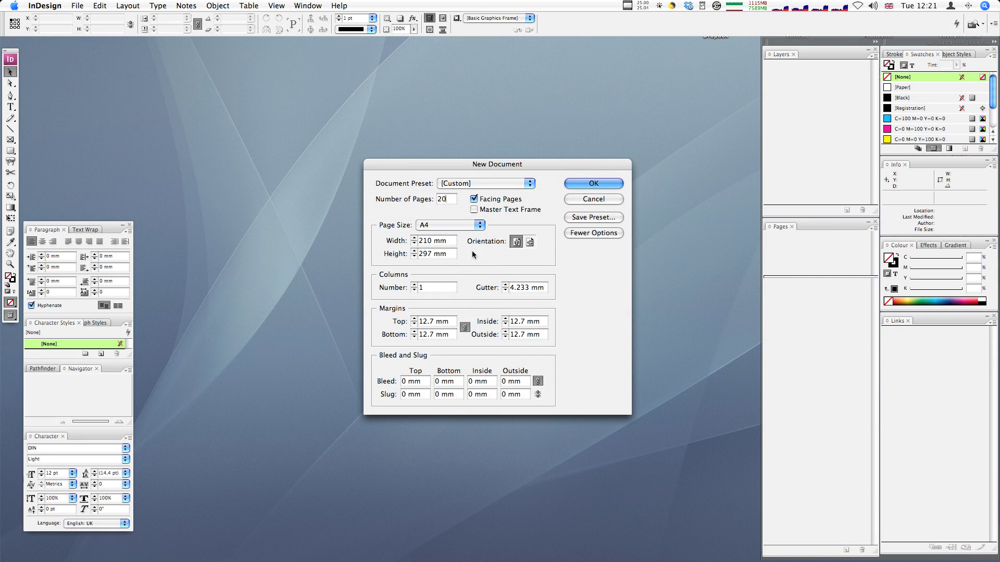
pyautogui.doubleClick(431, 243)
pyautogui.write('255')
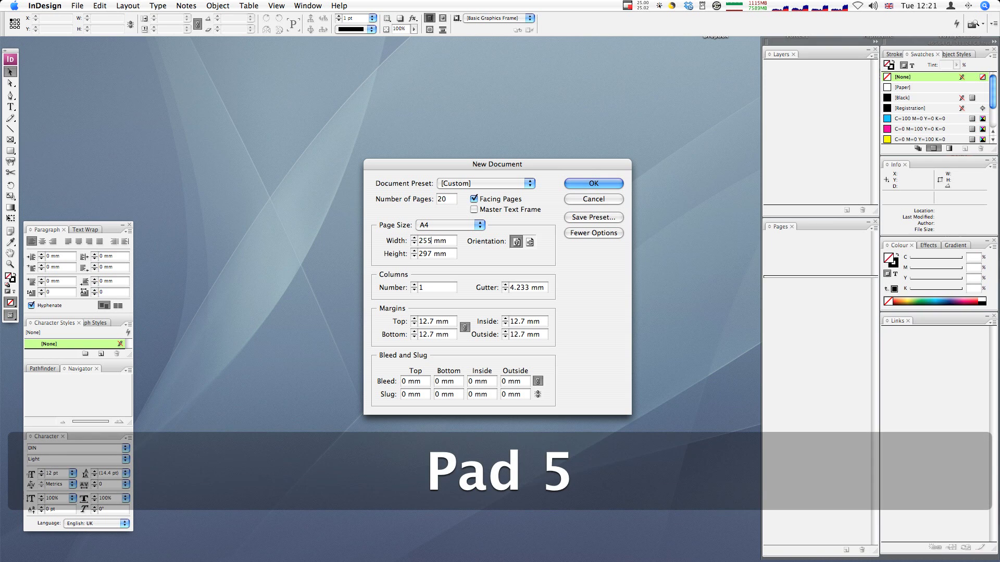
pyautogui.press('Tab')
pyautogui.click(429, 253)
pyautogui.doubleClick(431, 253)
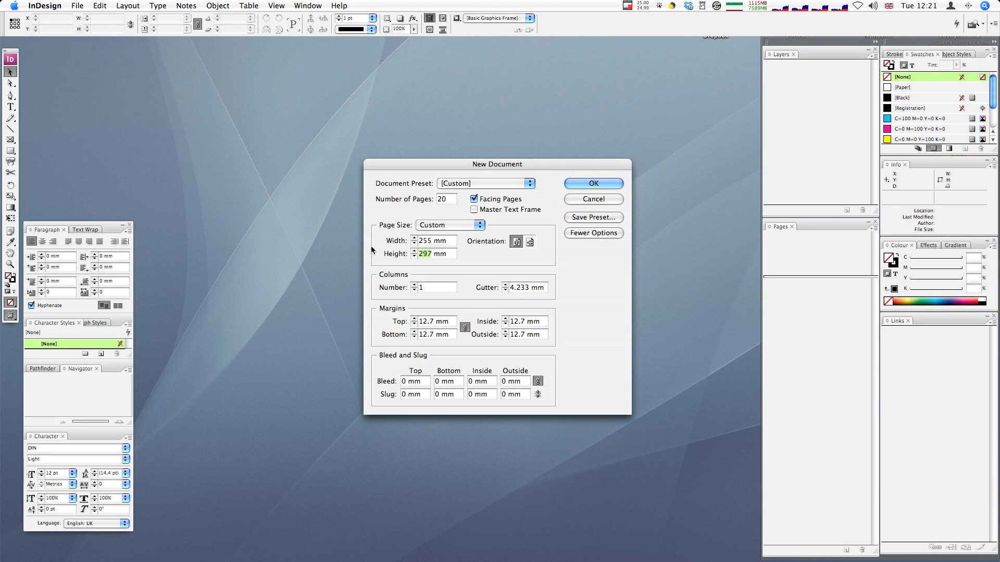
pyautogui.write('230')
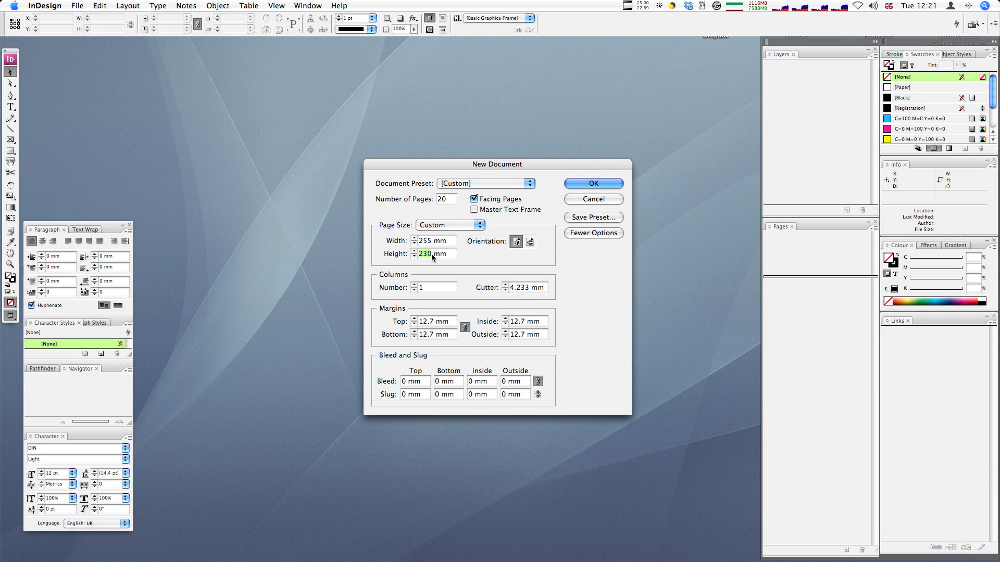
# Step: Re-enter the page height in centimetres as 23 cm and apply it
pyautogui.write('23')
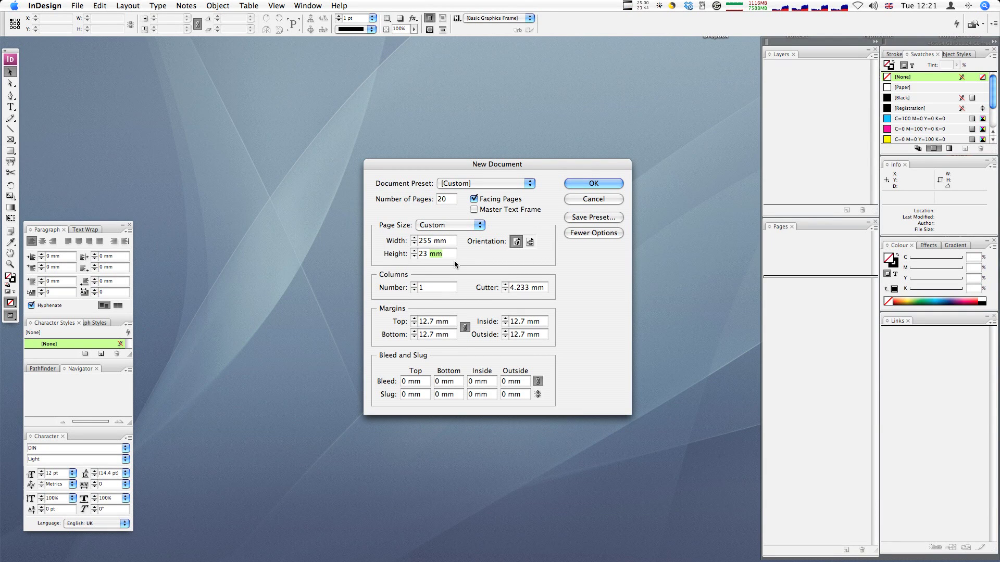
pyautogui.write(' cm')
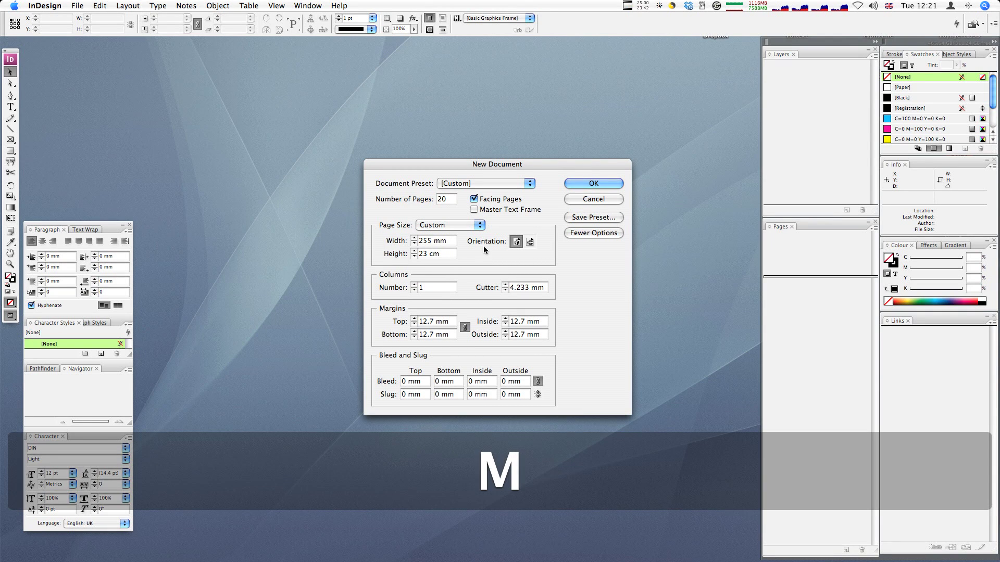
pyautogui.click(447, 241)
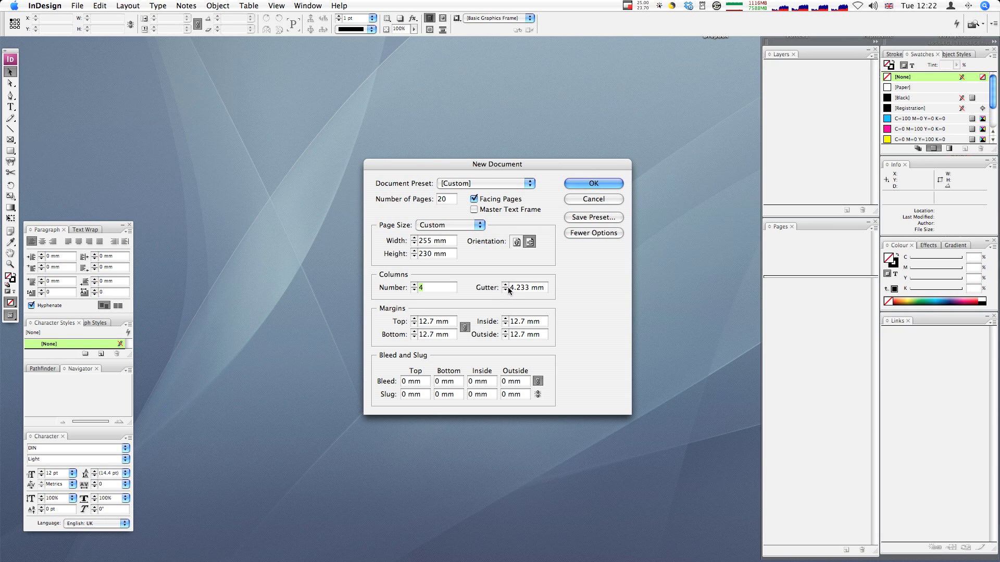
# Step: Set the column gutter to 8 mm and all four linked page margins to 10 mm
pyautogui.doubleClick(521, 288)
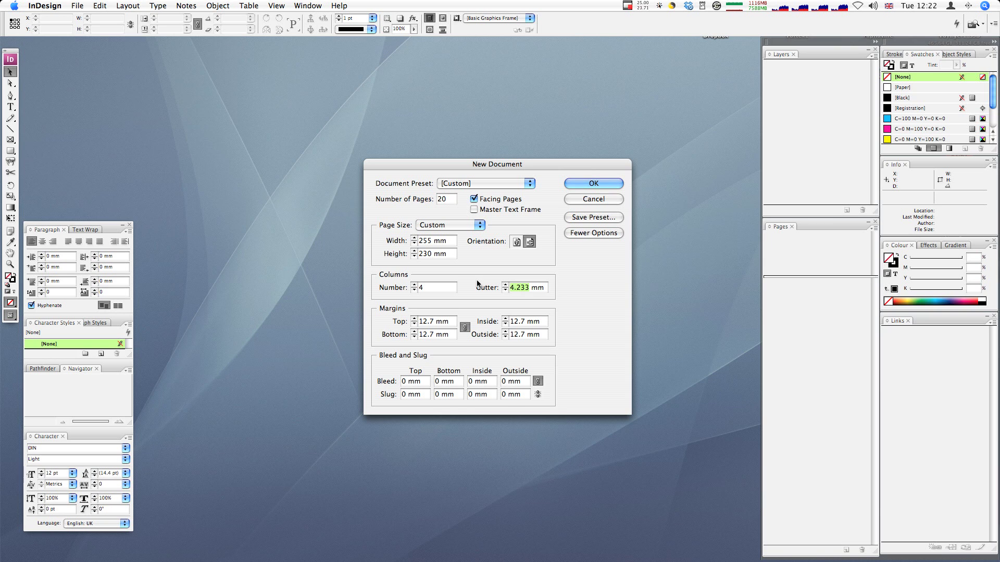
pyautogui.write('8')
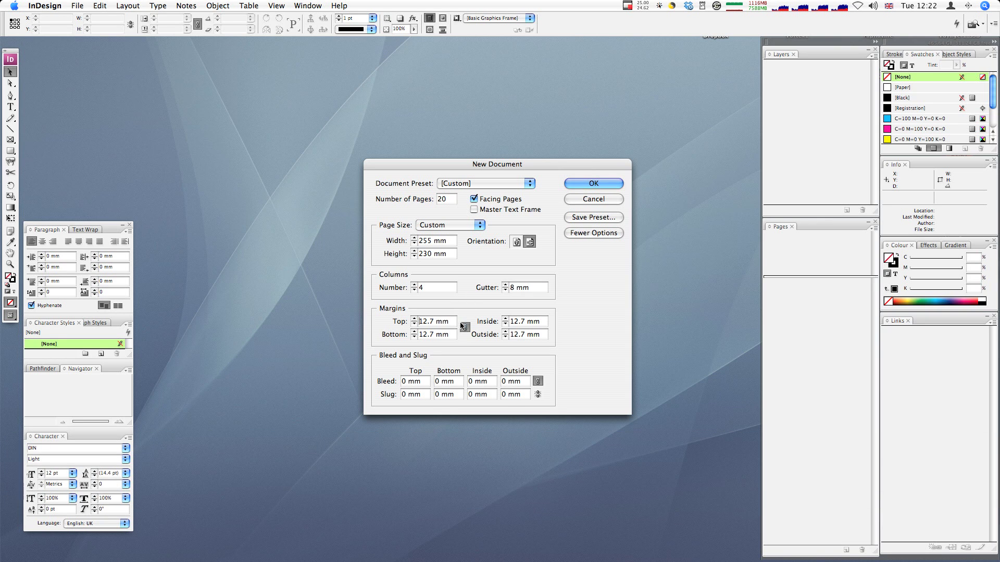
pyautogui.moveTo(433, 322); pyautogui.dragTo(412, 322)
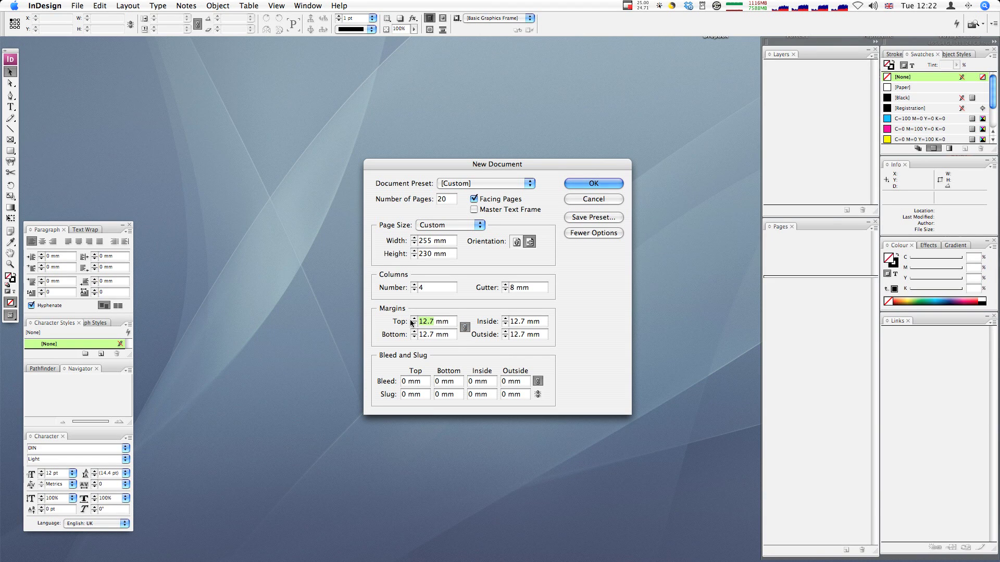
pyautogui.write('10')
pyautogui.click(439, 335)
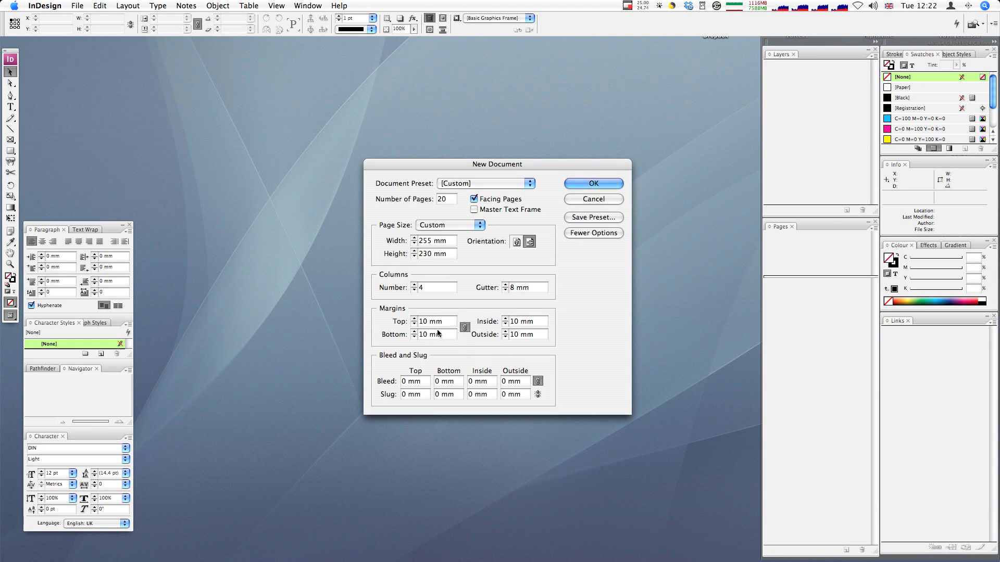
# Step: Unlink the four margin values, then check the page layout in the reference photo photo2.JPG in Preview
pyautogui.click(464, 329)
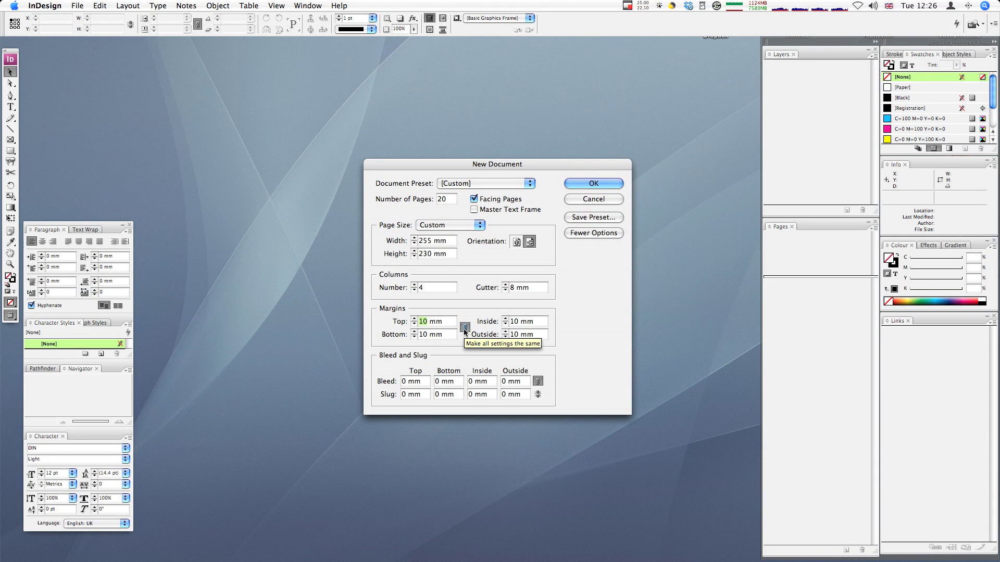
pyautogui.click(464, 328)
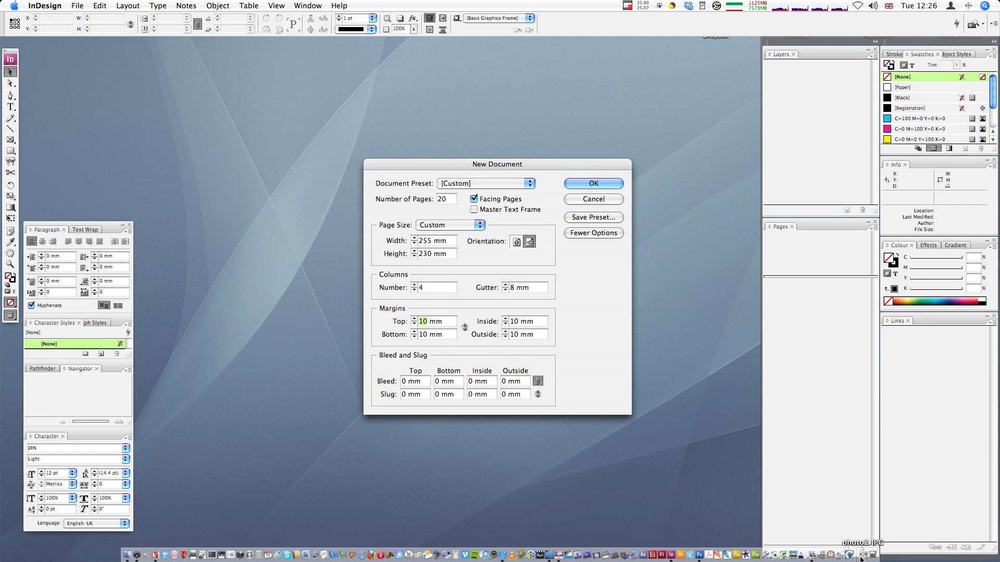
pyautogui.click(859, 555)
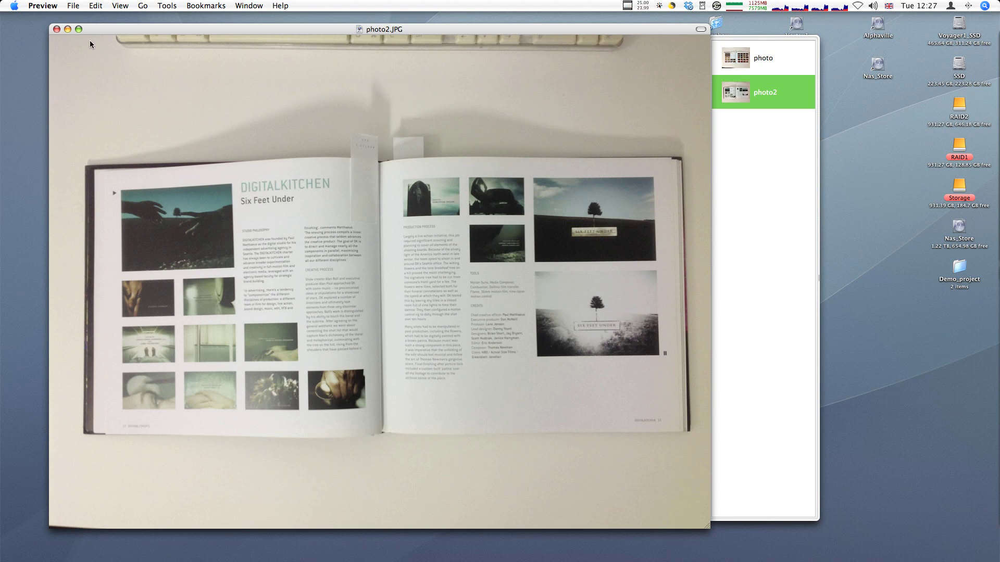
pyautogui.click(68, 28)
# Step: Set the page margins to 17 mm top, 23 mm bottom, 25 mm inside and 15 mm outside
pyautogui.click(428, 320)
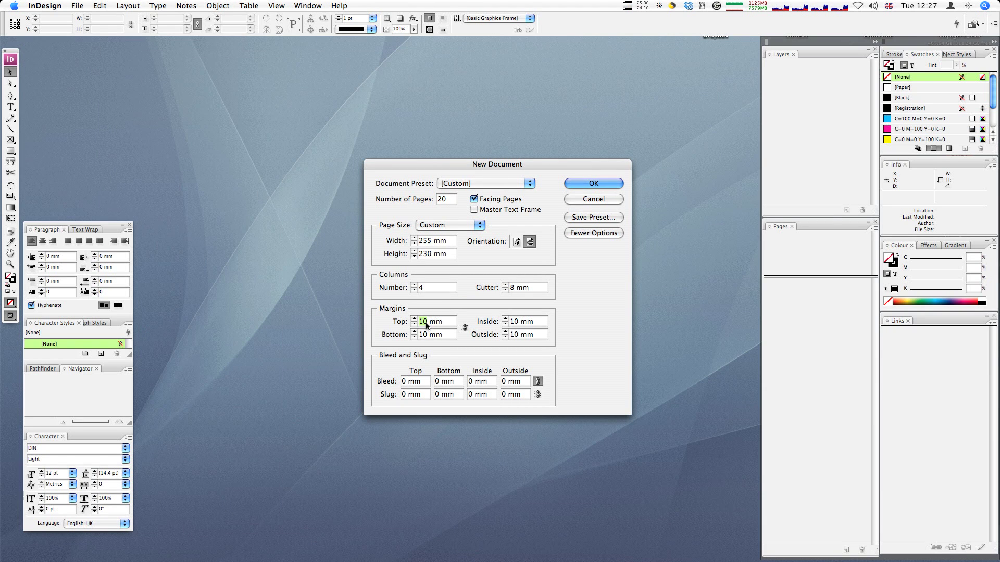
pyautogui.write('107')
pyautogui.press('Tab')
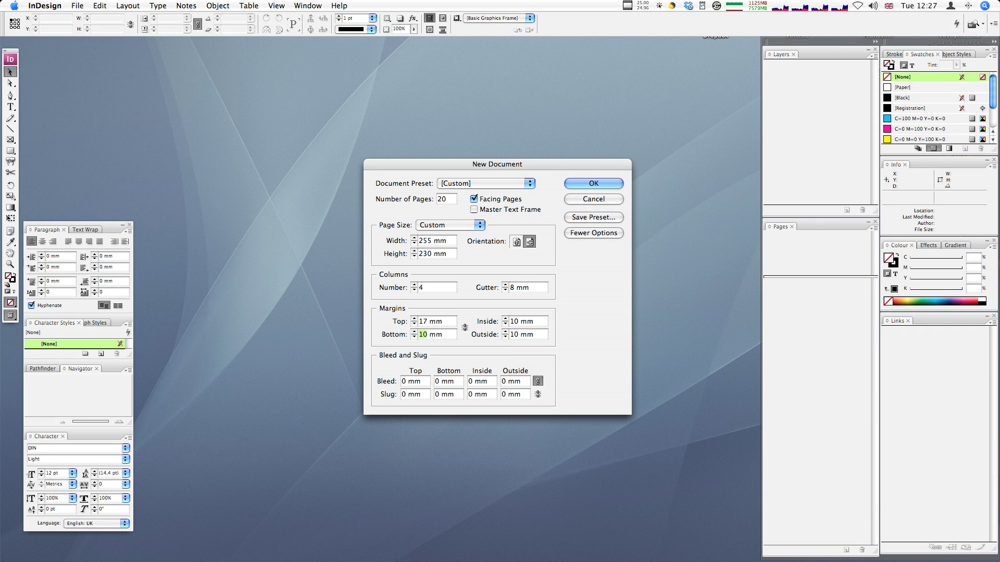
pyautogui.write('23')
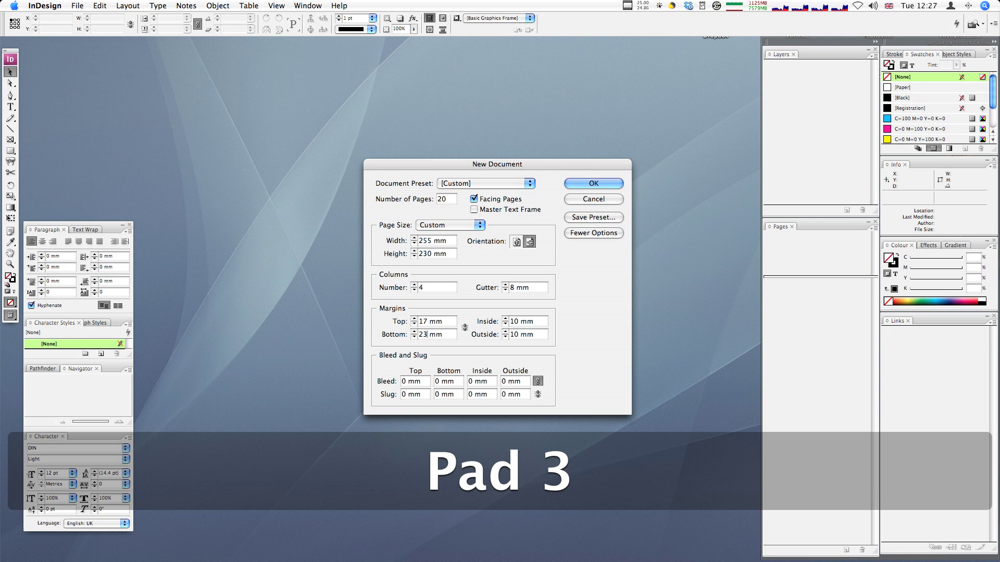
pyautogui.doubleClick(518, 321)
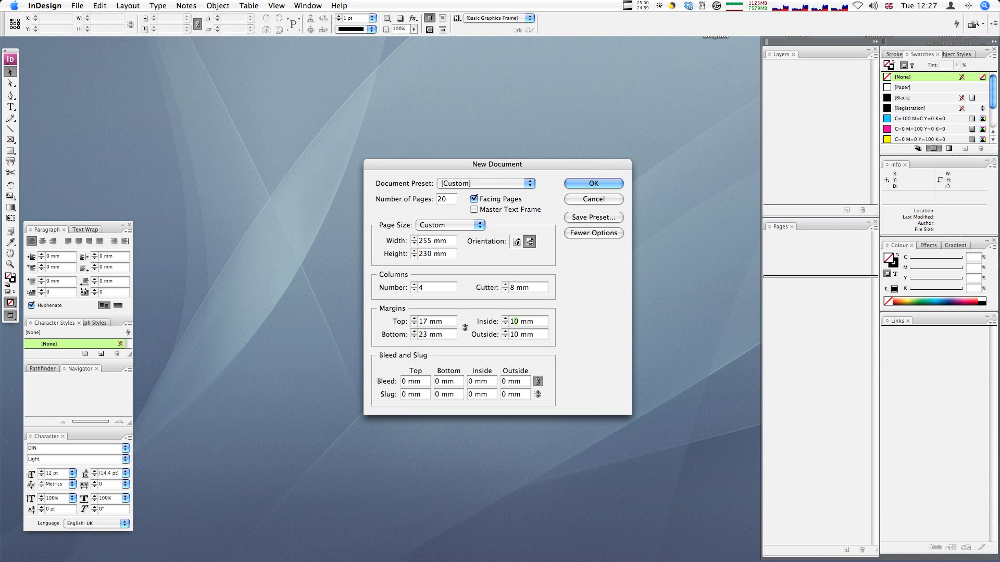
pyautogui.write('25')
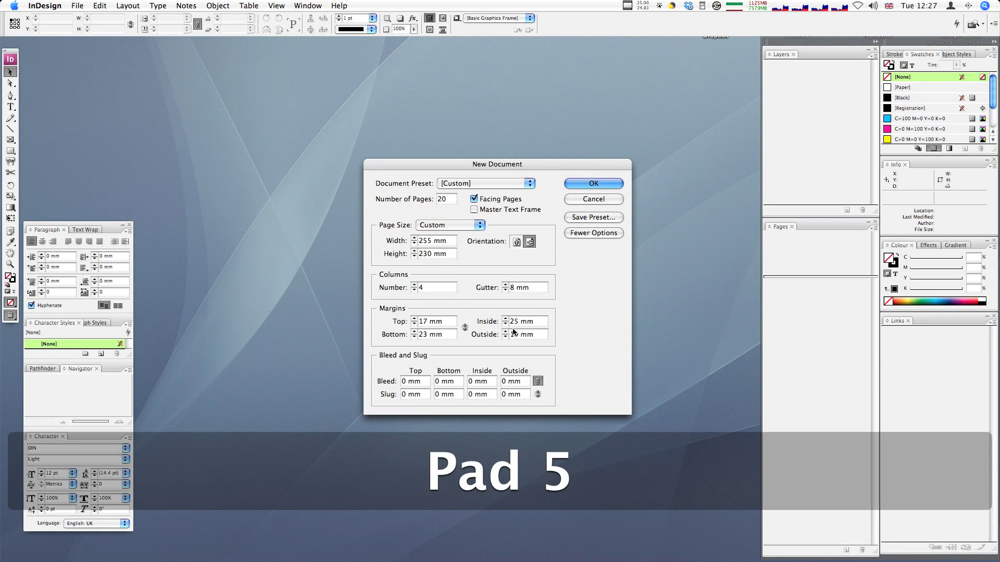
pyautogui.doubleClick(514, 335)
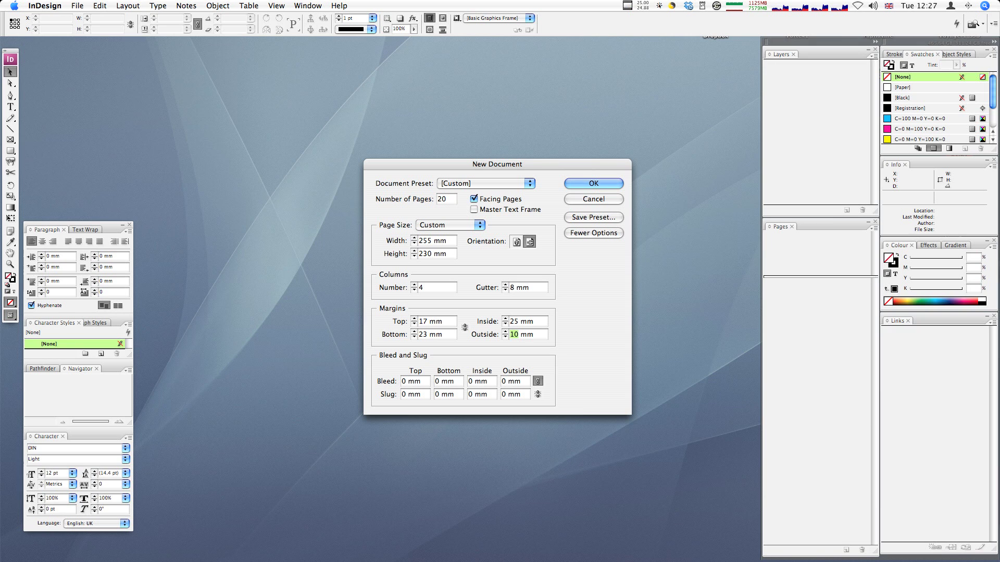
pyautogui.write('15')
# Step: Set the linked bleed values to 3 mm and create the document
pyautogui.click(594, 234)
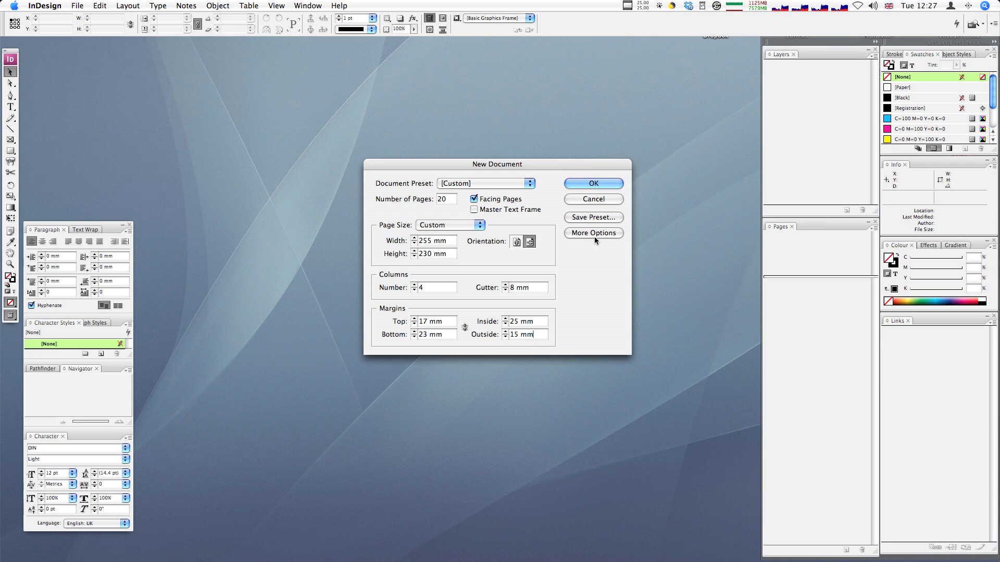
pyautogui.click(592, 234)
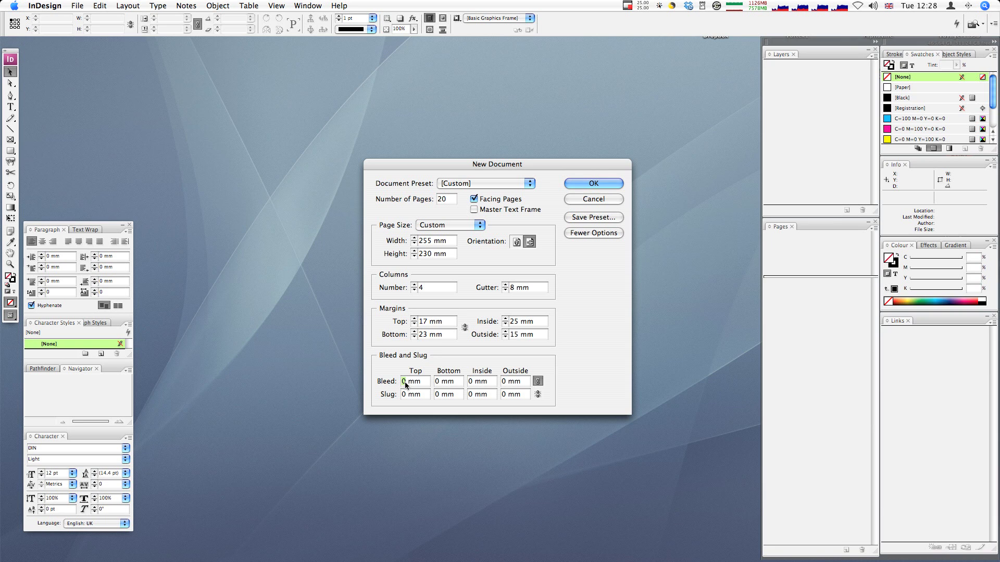
pyautogui.write('3')
pyautogui.click(508, 385)
pyautogui.click(590, 185)
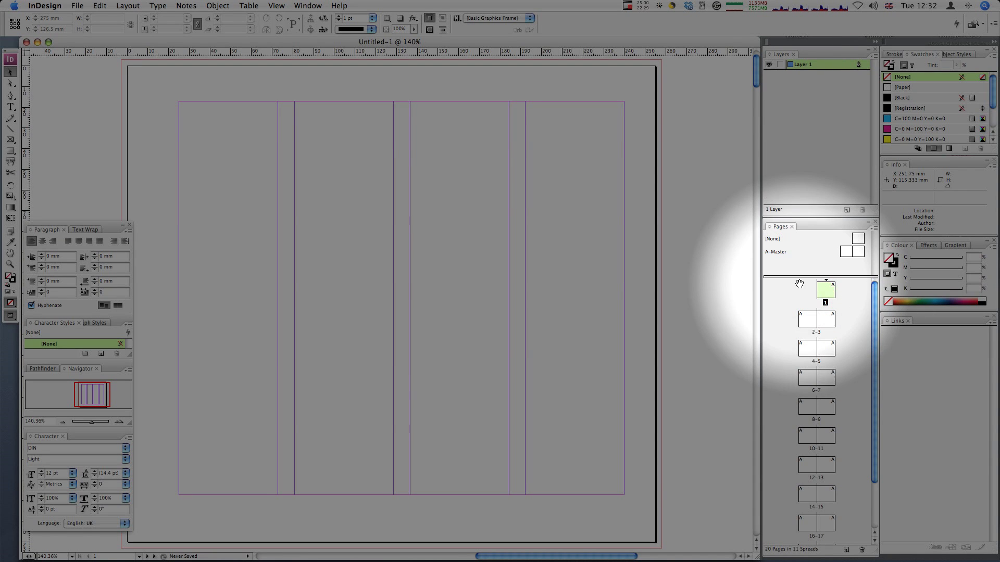
pyautogui.scroll(-2, 817, 334)
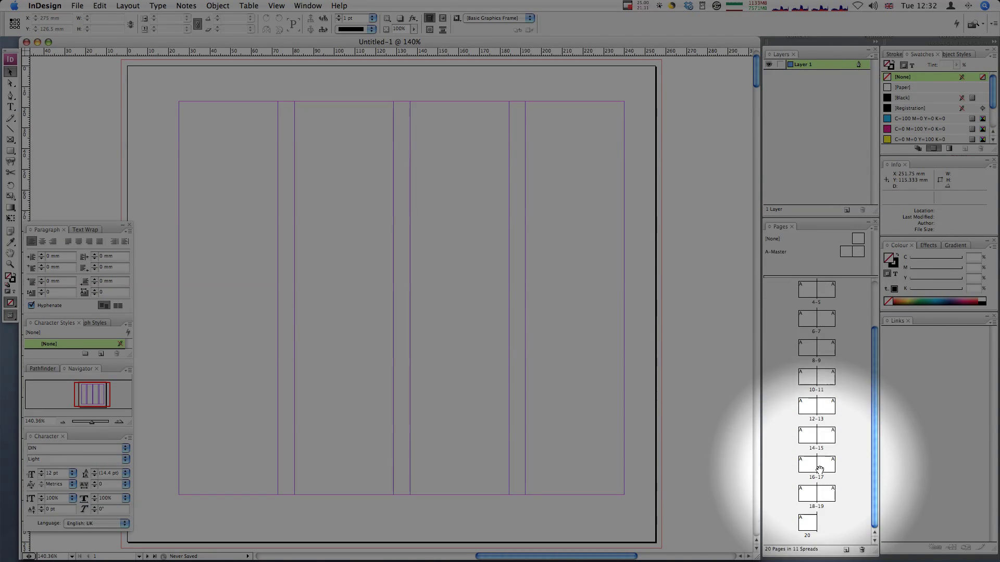
pyautogui.scroll(2, 826, 502)
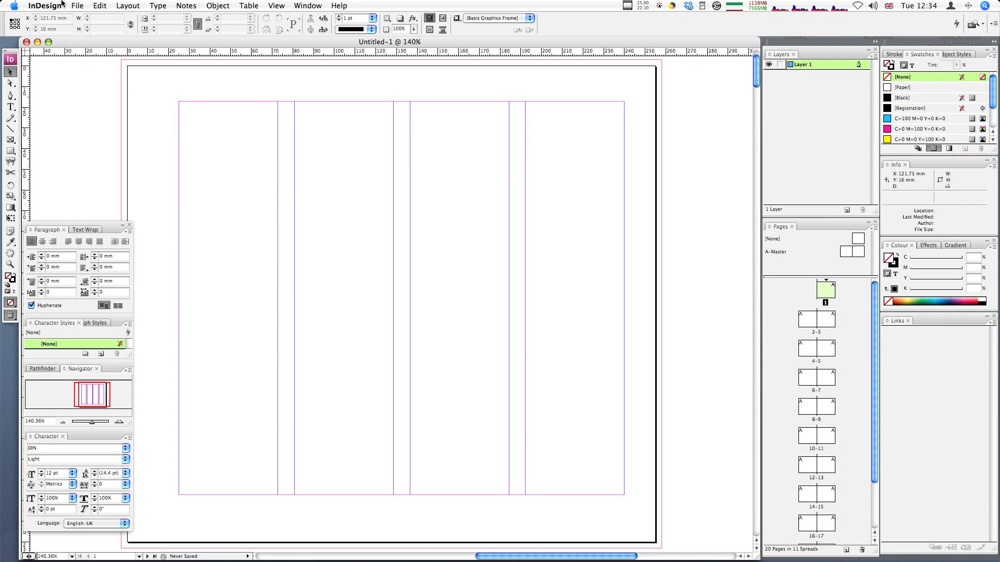
# Step: Save the document as demo_book_v1.indd in the projects_files folder of Demo_project on the Desktop
pyautogui.click(77, 5)
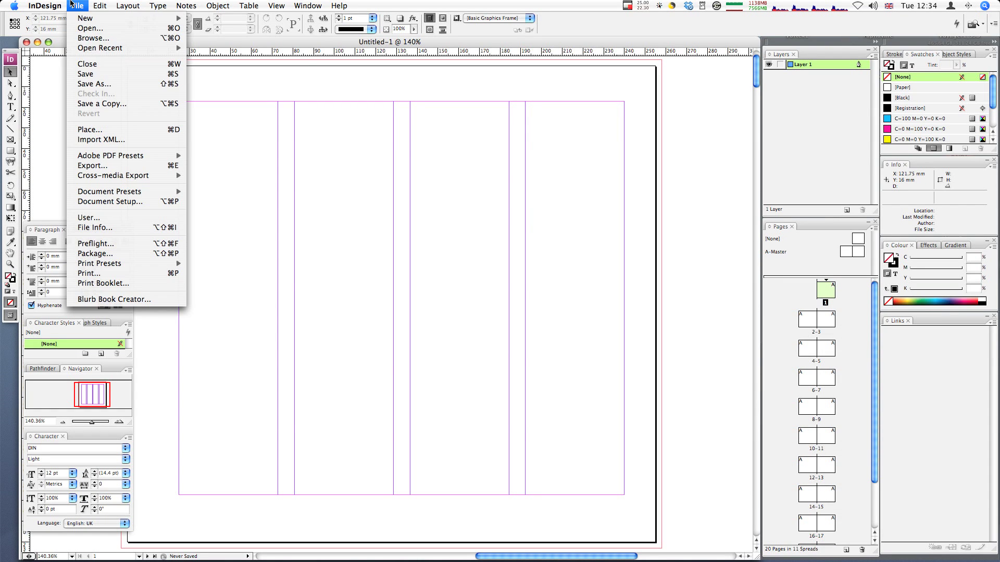
pyautogui.click(116, 77)
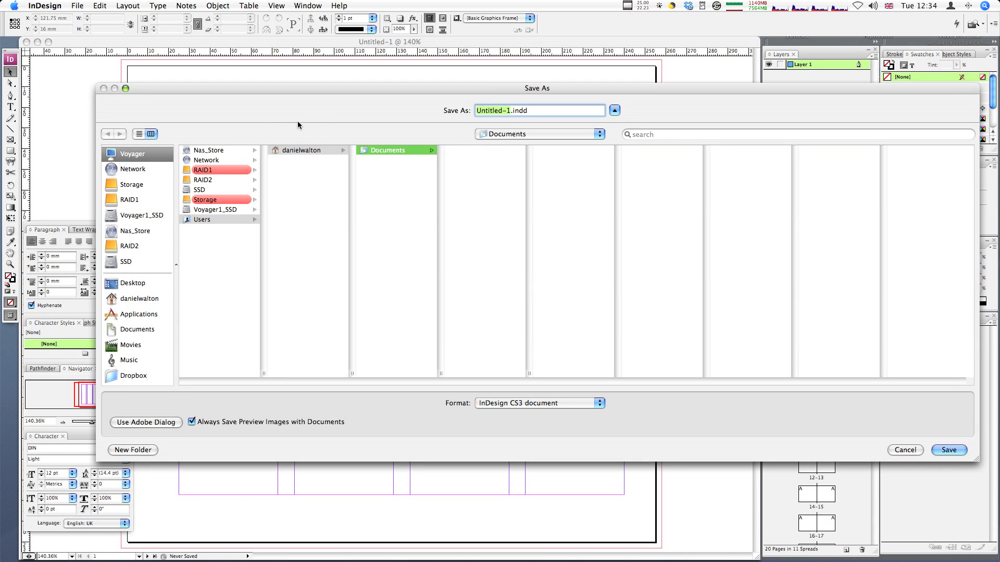
pyautogui.click(132, 283)
pyautogui.click(232, 219)
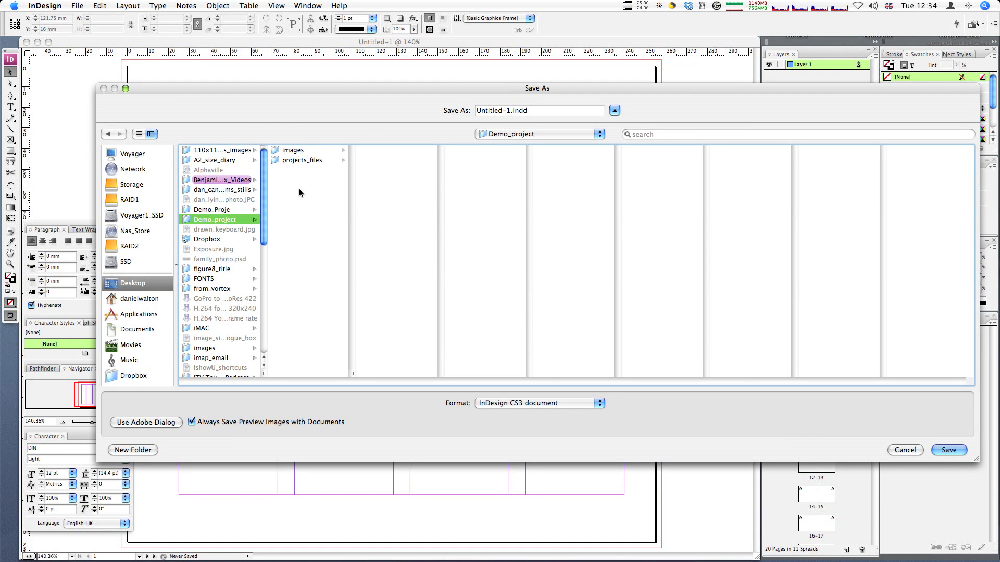
pyautogui.click(304, 160)
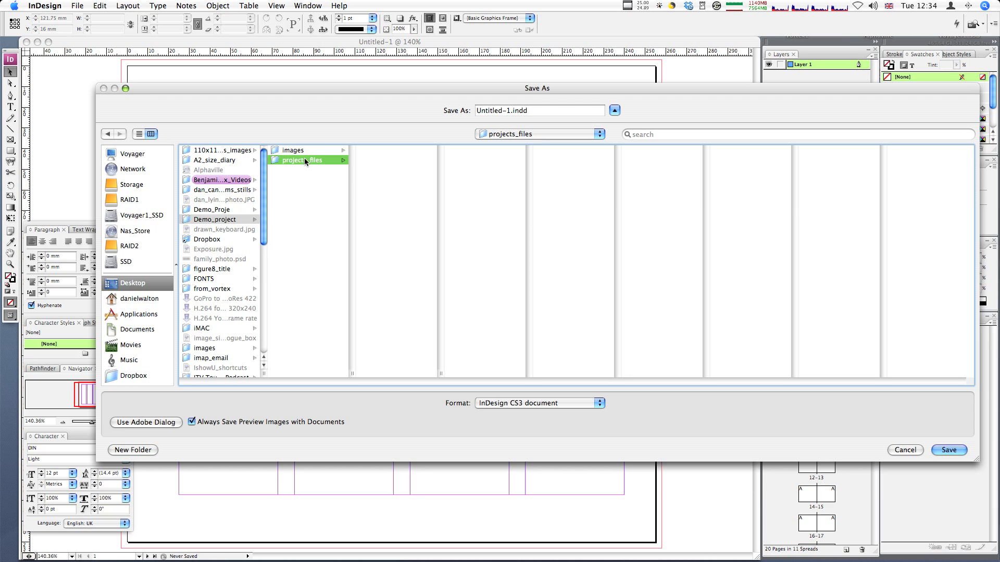
pyautogui.click(507, 110)
pyautogui.write('demo_')
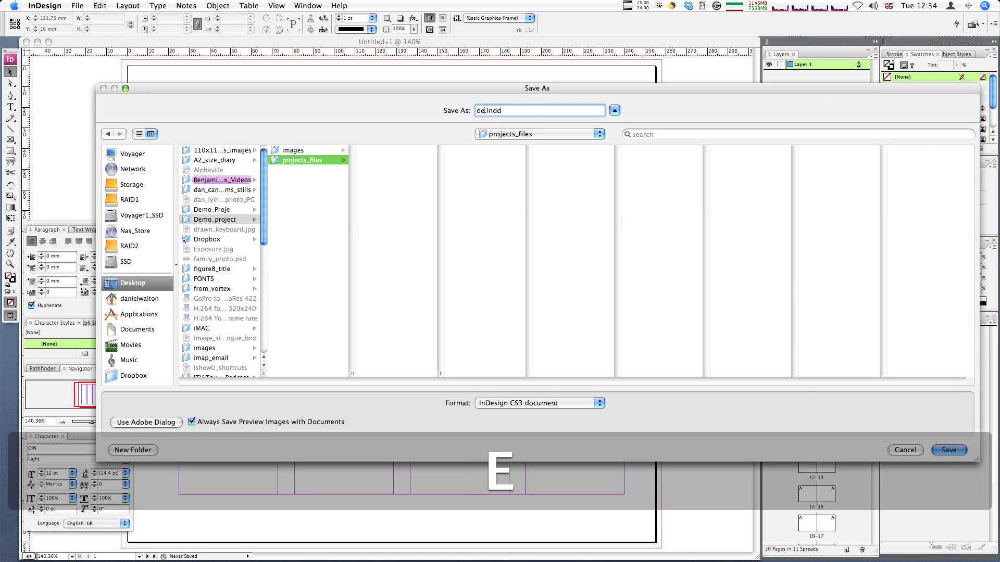
pyautogui.write('book_v1')
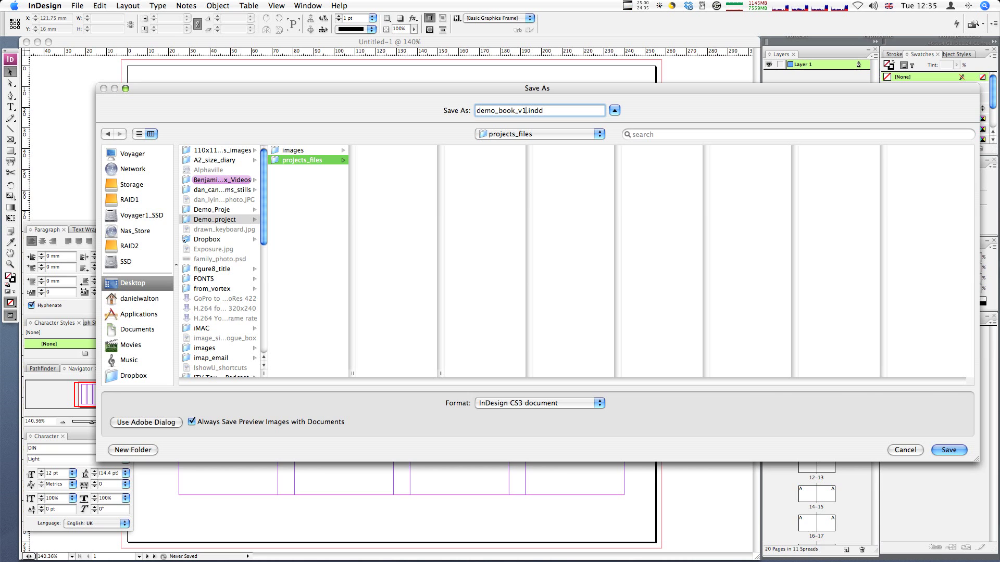
pyautogui.press('Return')
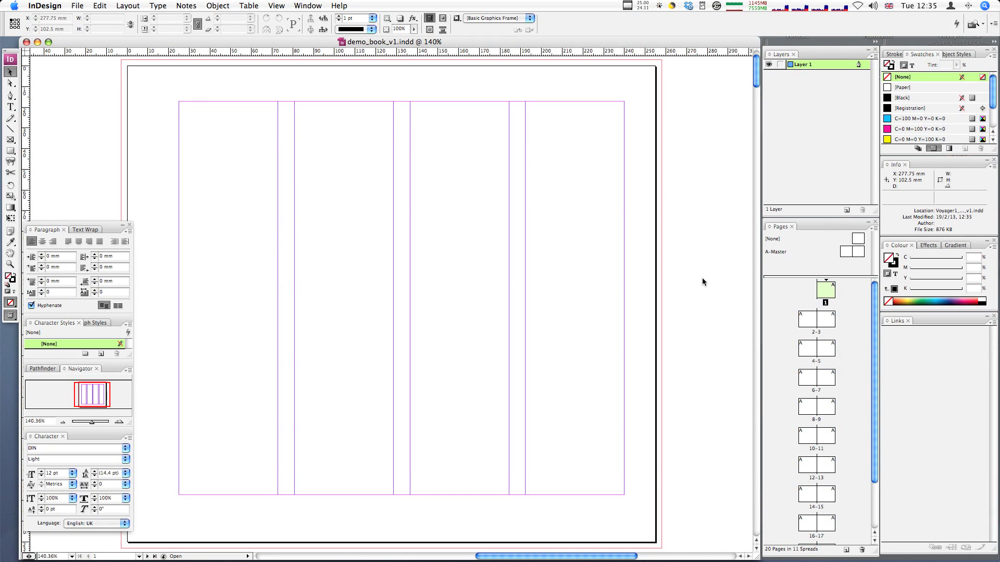